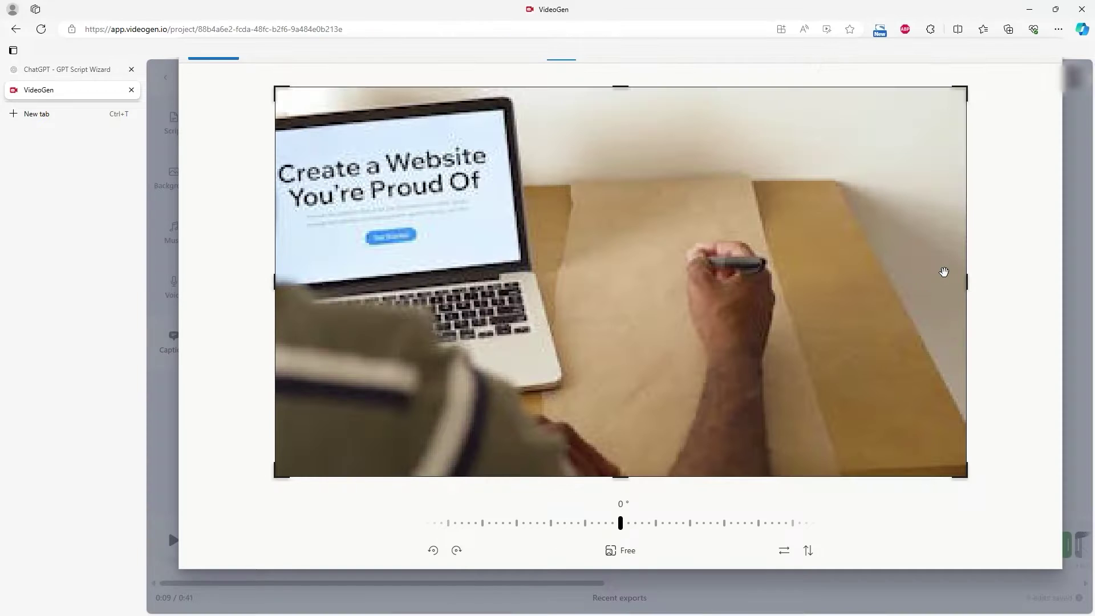
- Narrow the laptop image's crop box to a tall portrait frame, about 127 x 200
drag(969, 285, 527, 273)
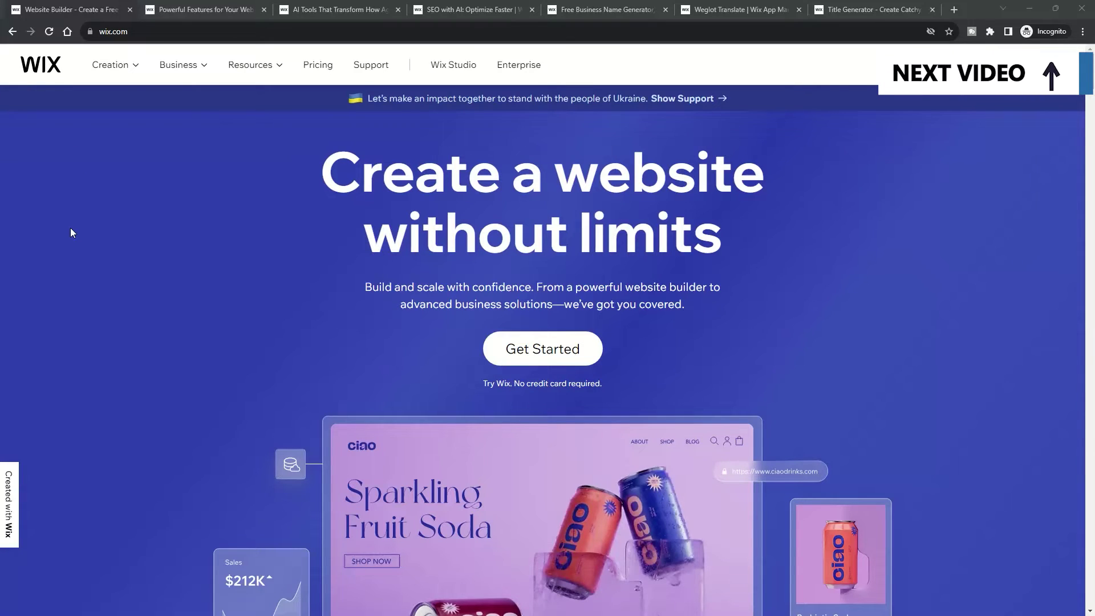
- Switch to the Wix Features page in the second browser tab
key(ctrl+Tab)
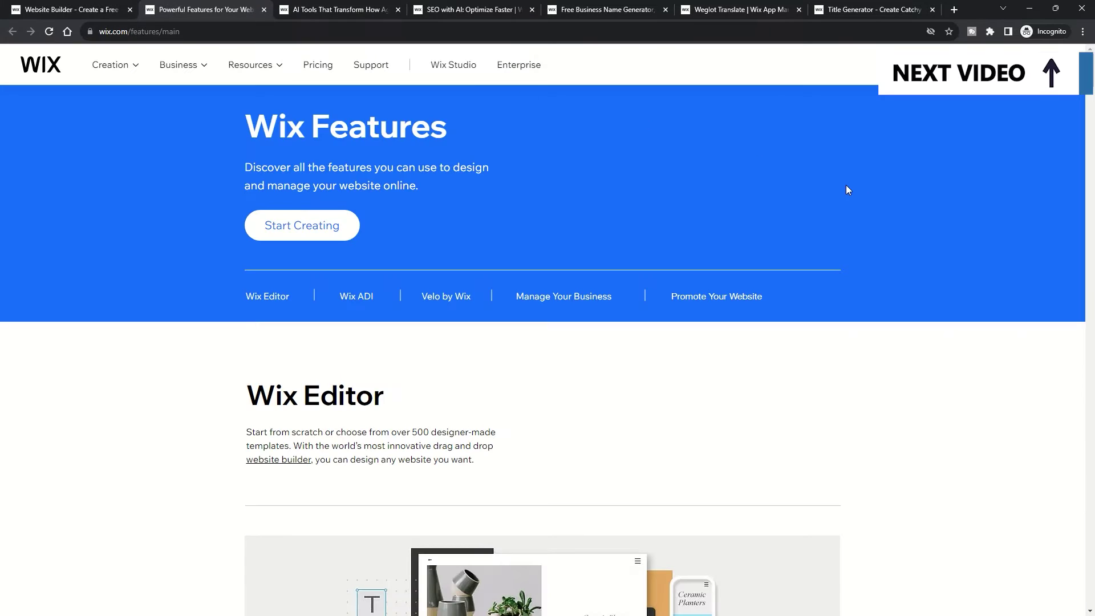
scroll(890, 183, down, 1)
scroll(907, 182, down, 2)
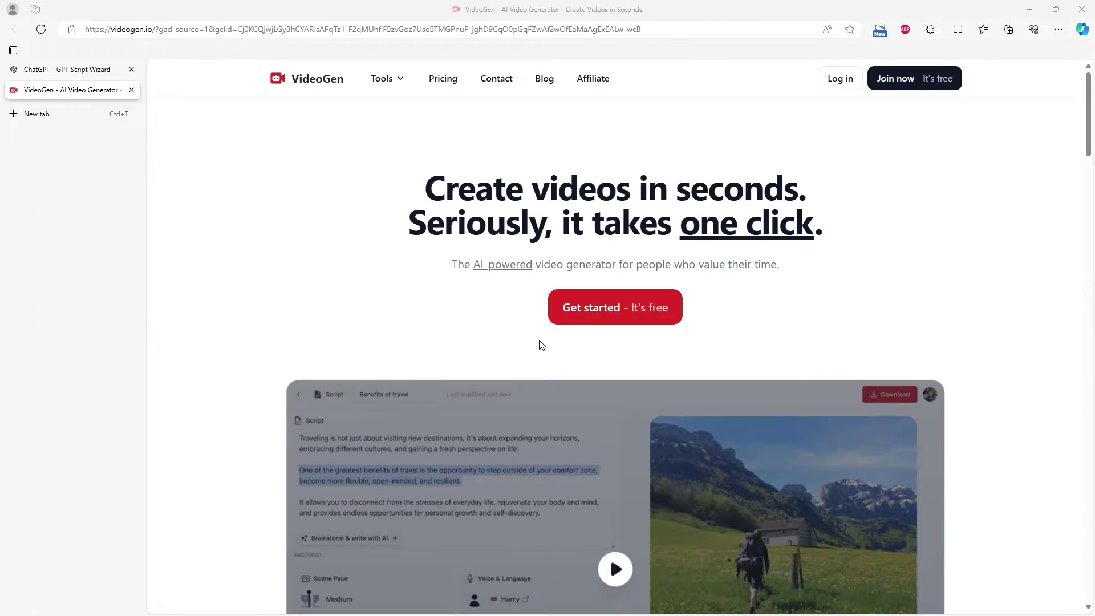
- Sign up for VideoGen with a Google account and confirm the chosen account
click(614, 313)
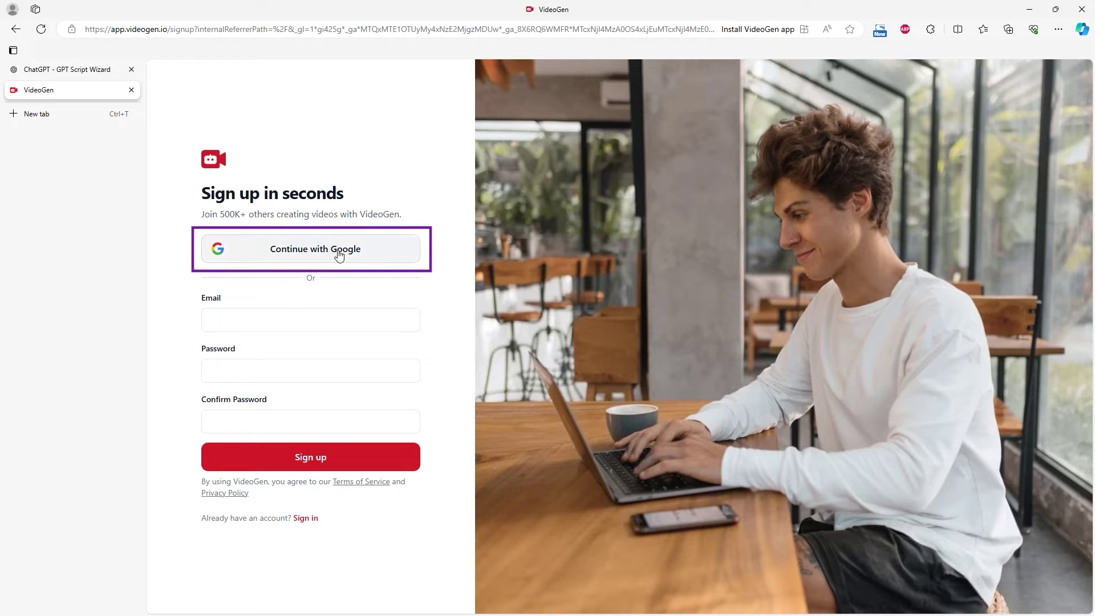
click(340, 254)
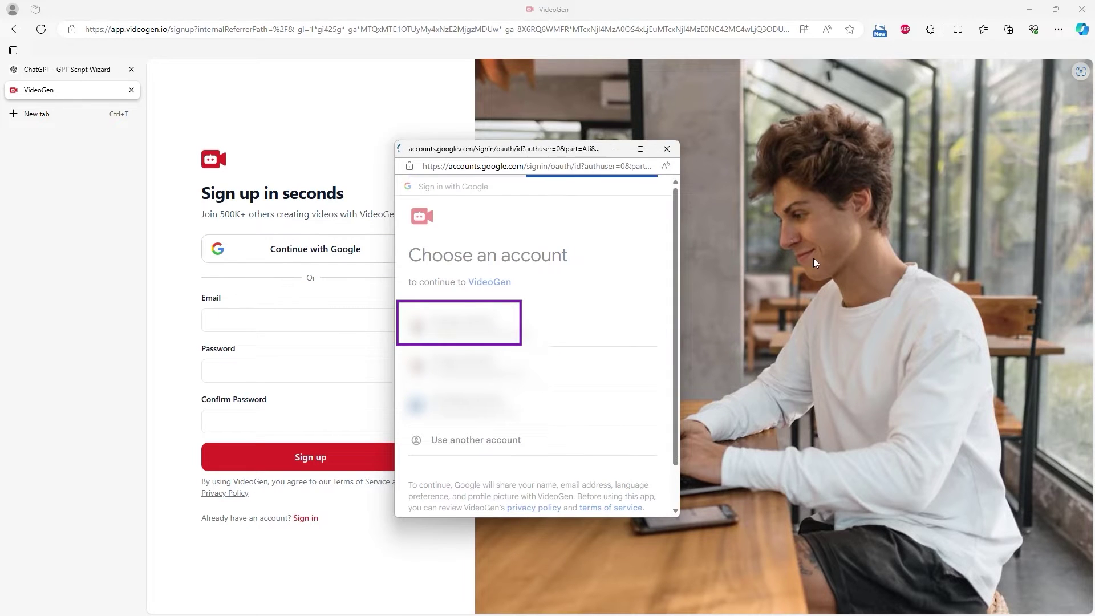
click(582, 407)
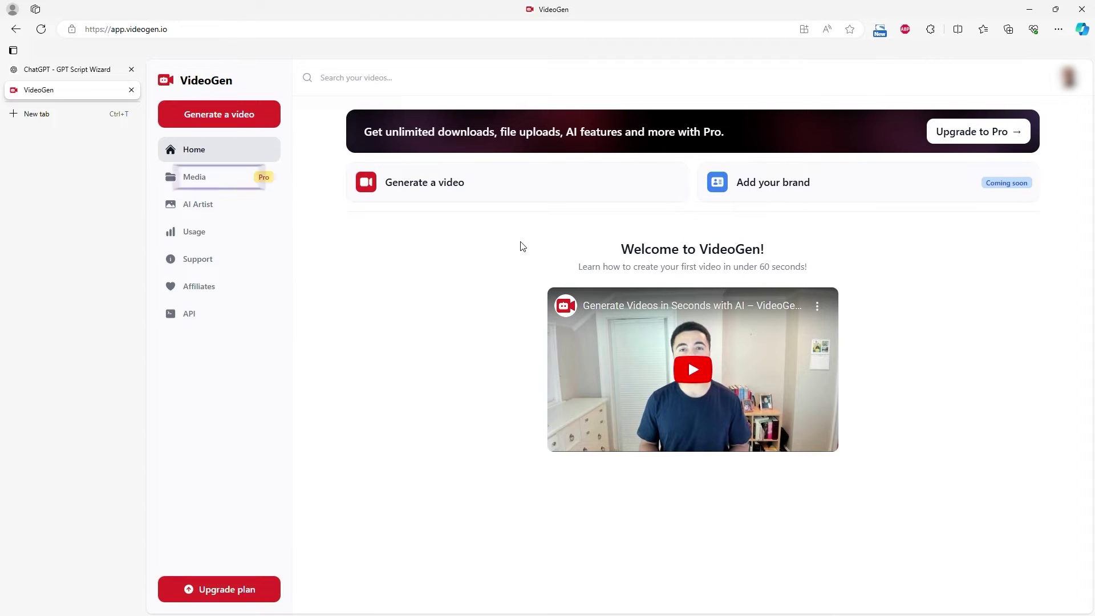
click(193, 183)
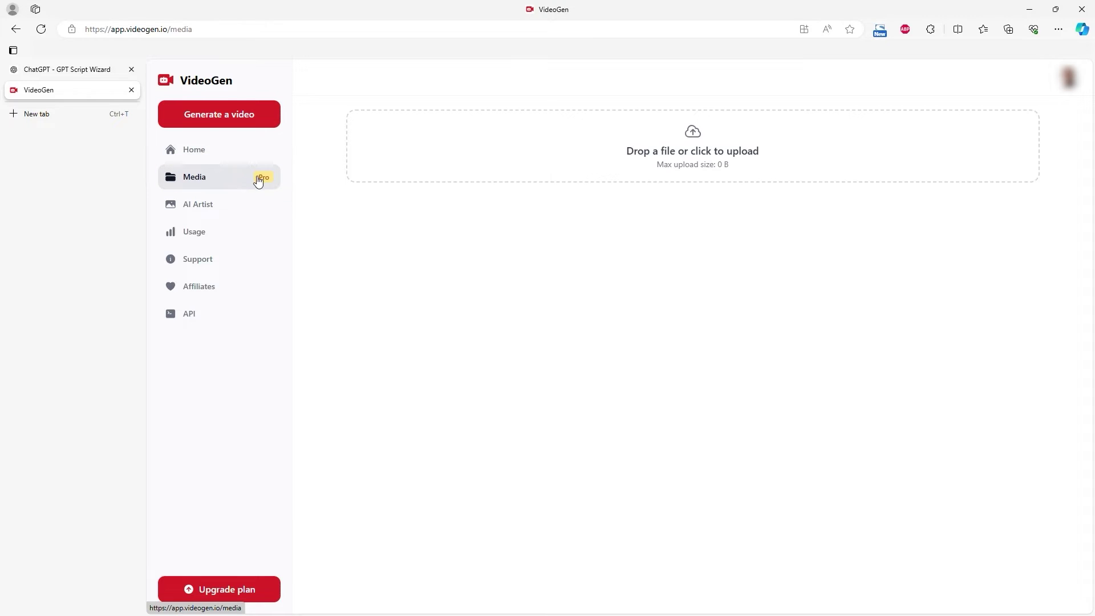
click(201, 210)
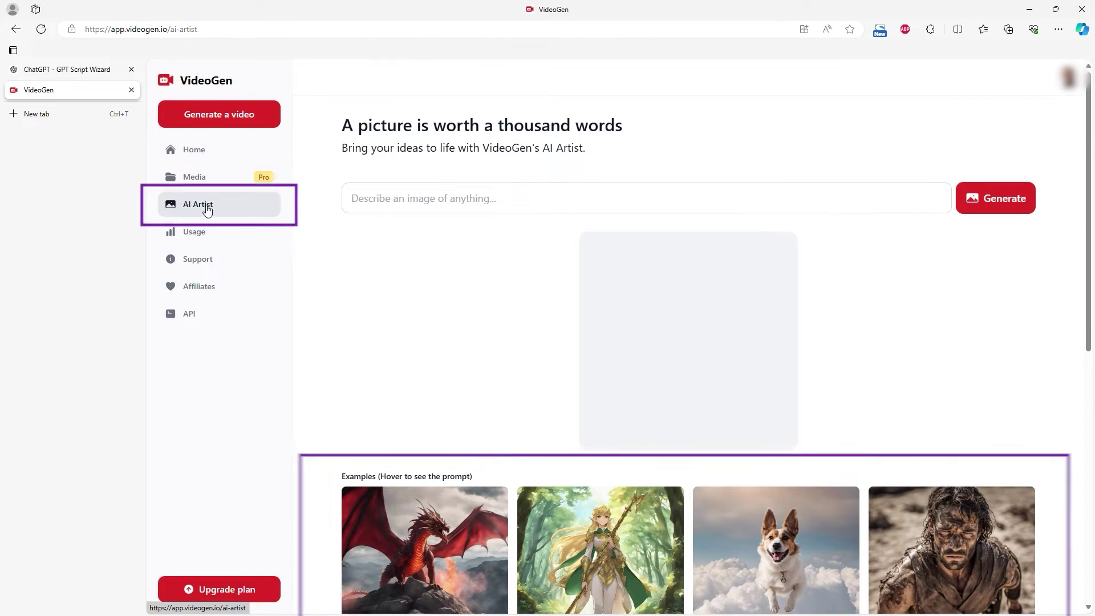
click(192, 239)
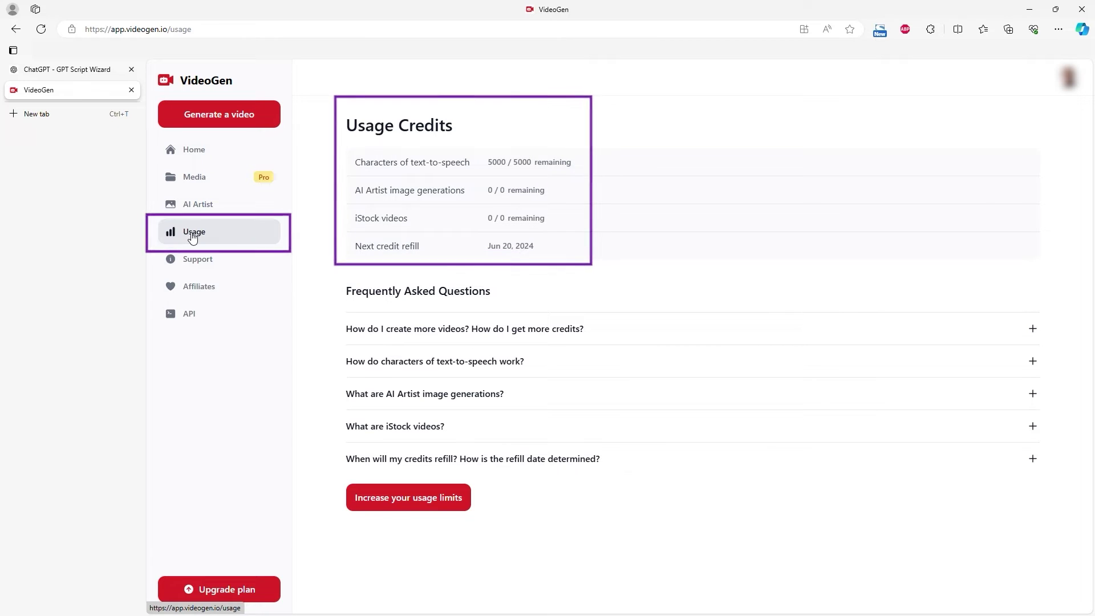
click(197, 147)
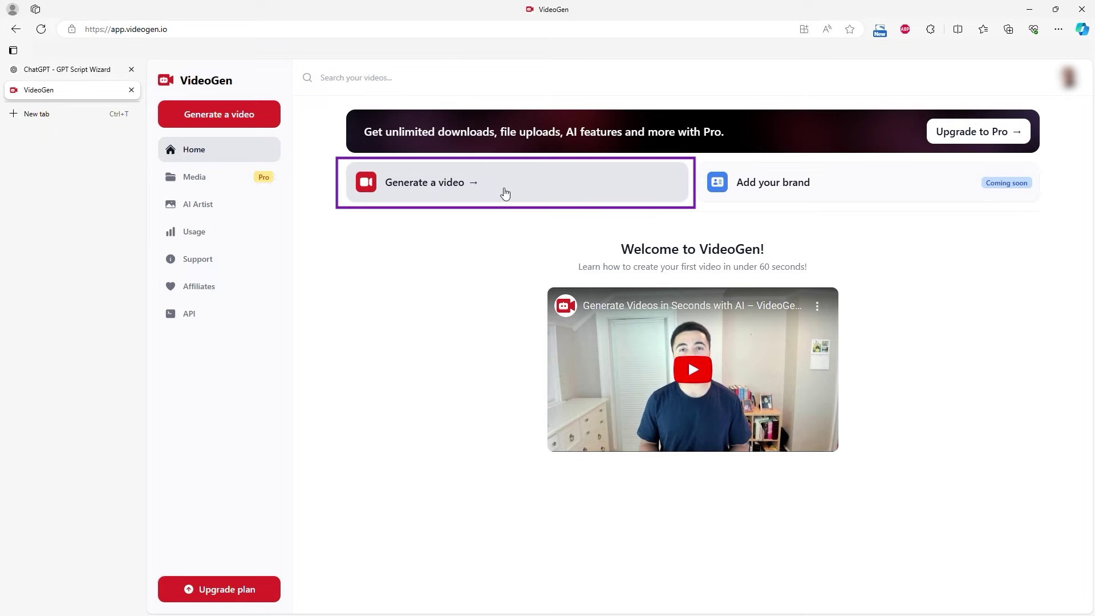
- Start a new video project from a blank template
click(505, 193)
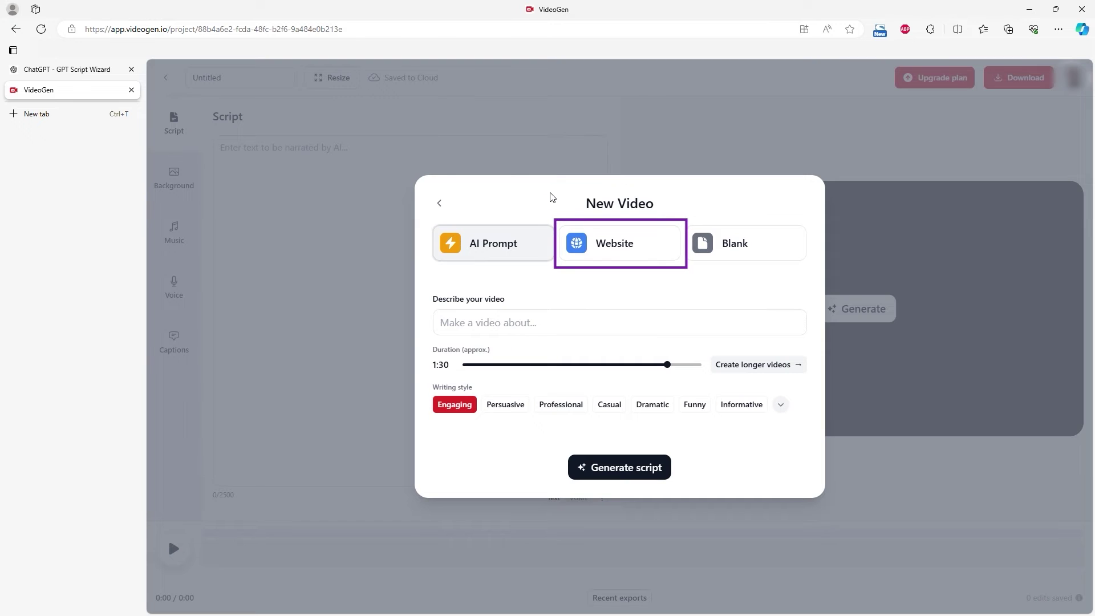
click(727, 239)
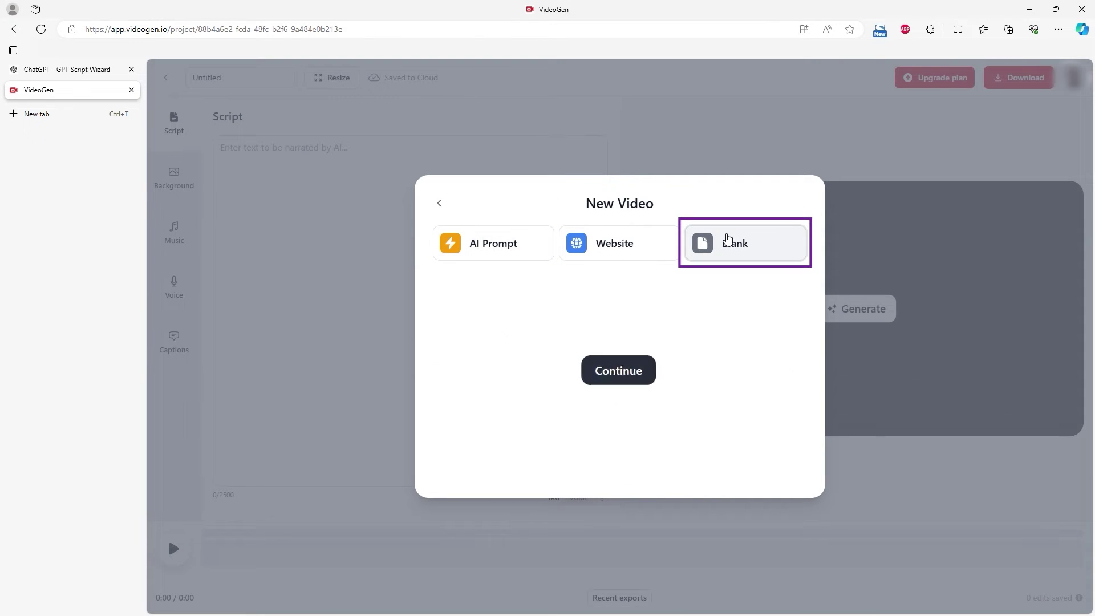
click(619, 373)
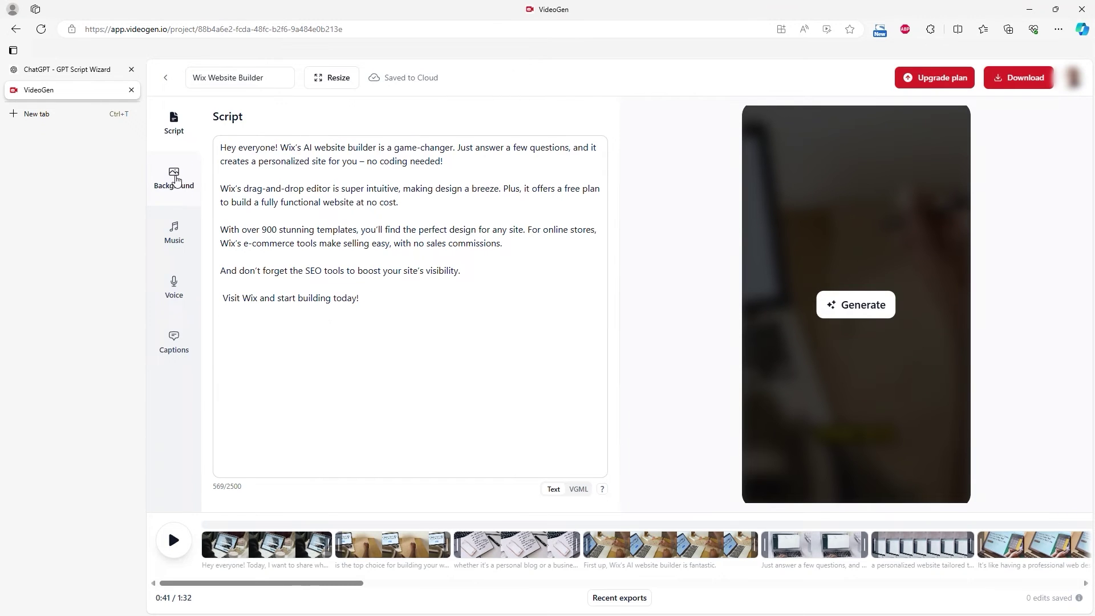
- Review background and music settings, pick the Noah voice, and generate the video from the script
click(175, 178)
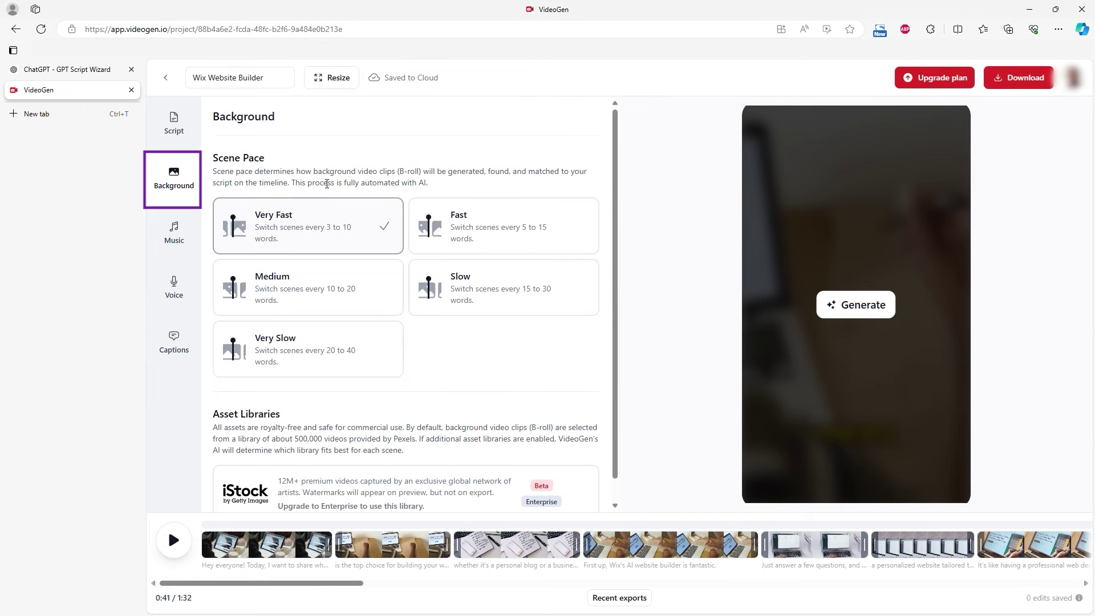
click(174, 230)
click(174, 287)
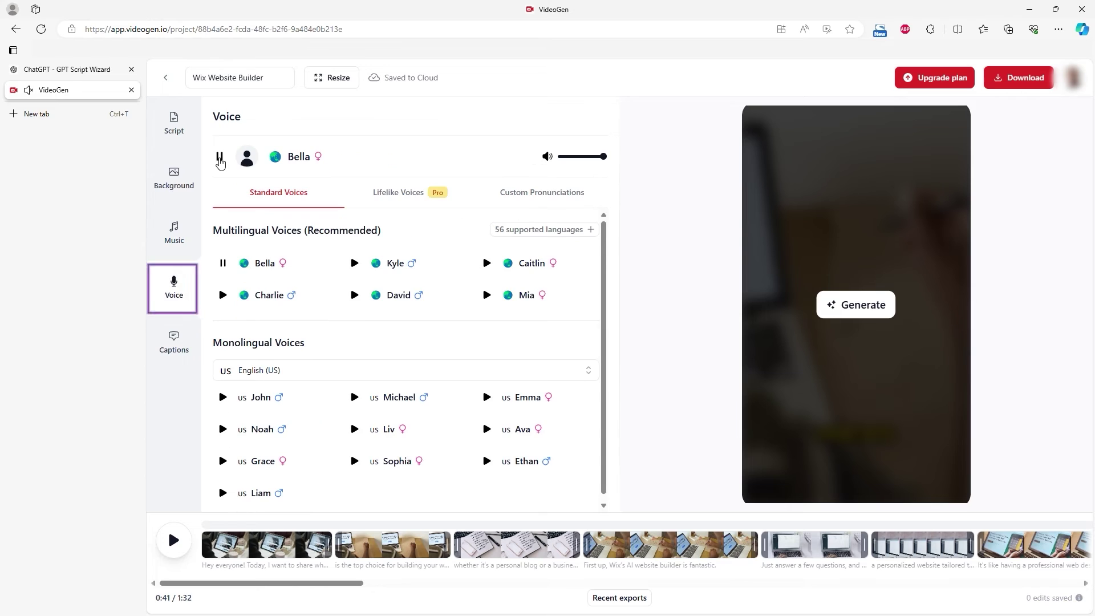
click(270, 425)
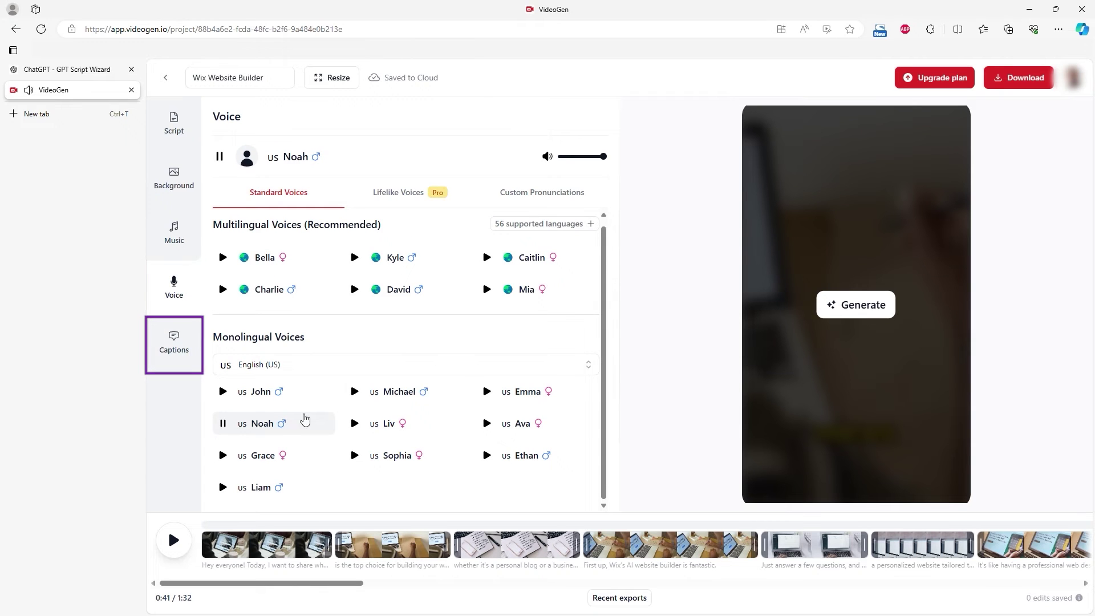
click(183, 131)
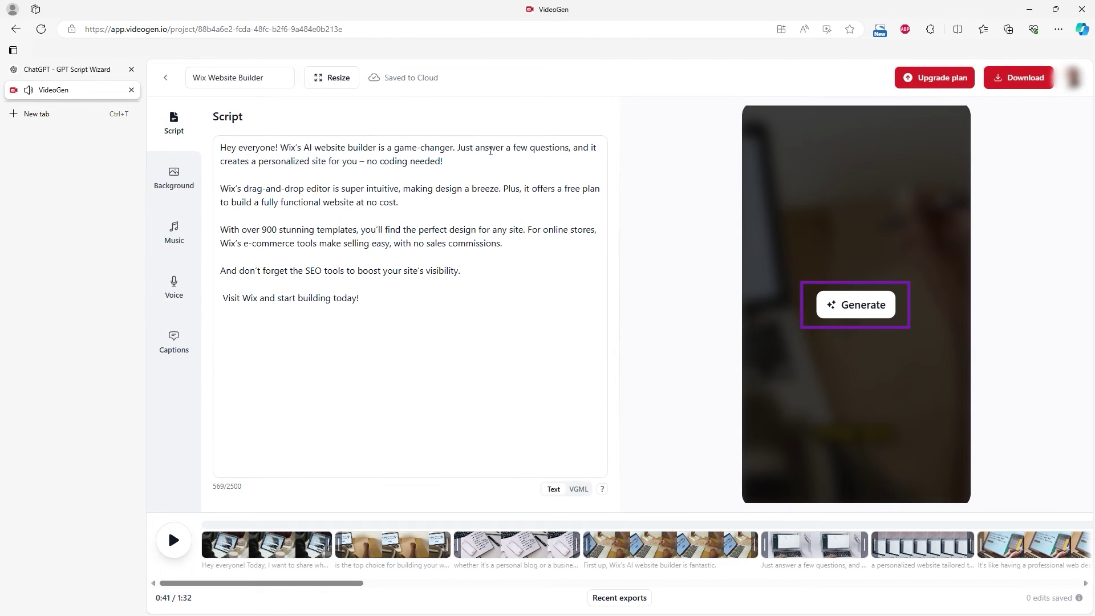
click(845, 306)
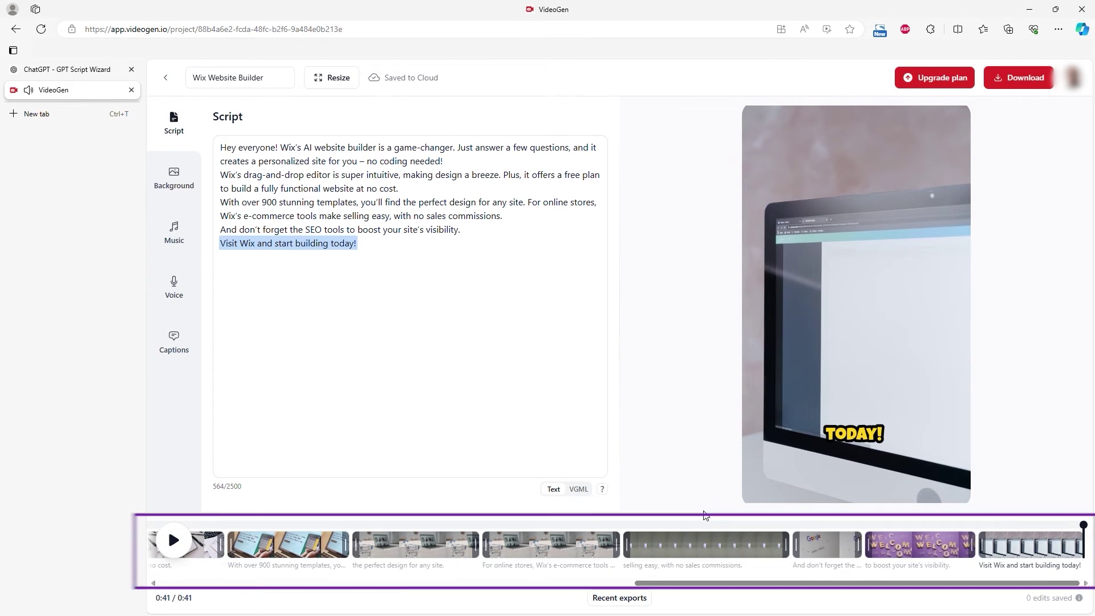
- Scrub back to about 0:32 and choose to replace scene 9's media
drag(702, 526, 556, 525)
click(508, 537)
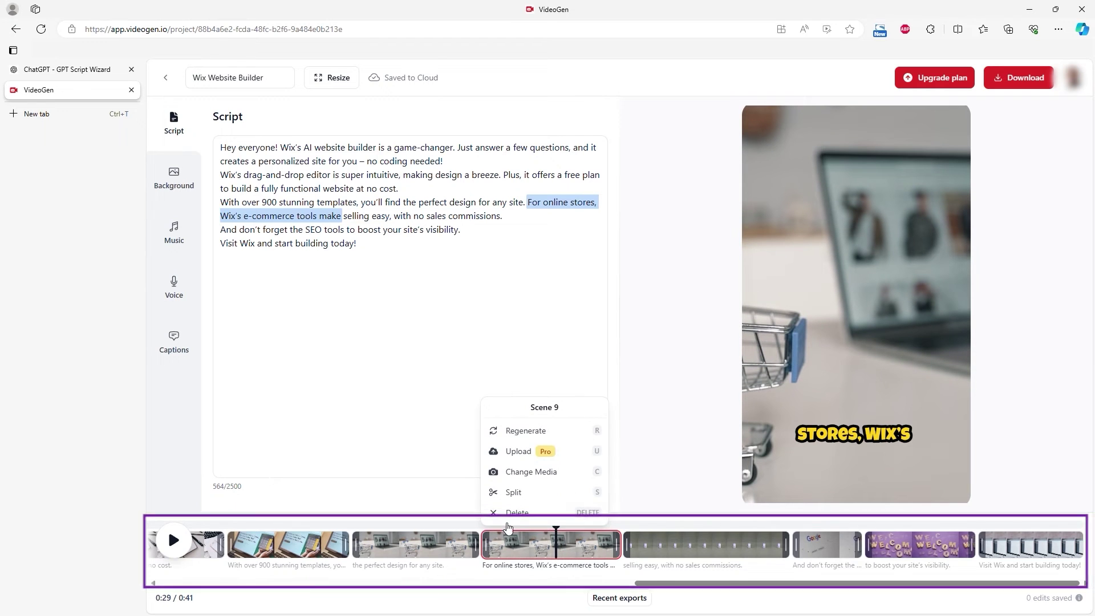
click(516, 472)
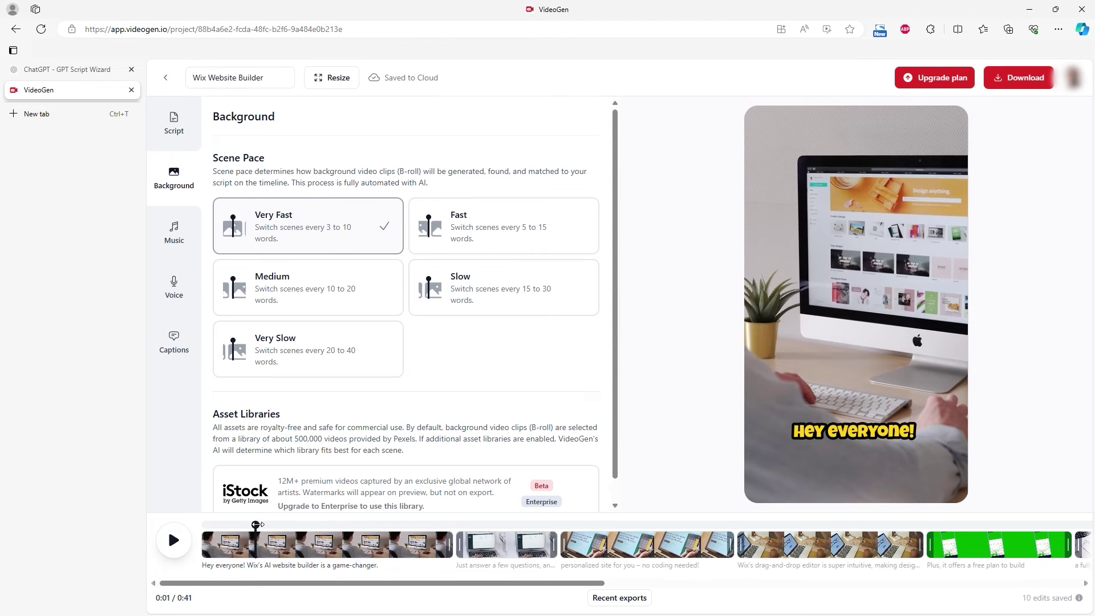
- Preview the video's scenes and captions around 0:06 and 0:14
drag(255, 525, 484, 518)
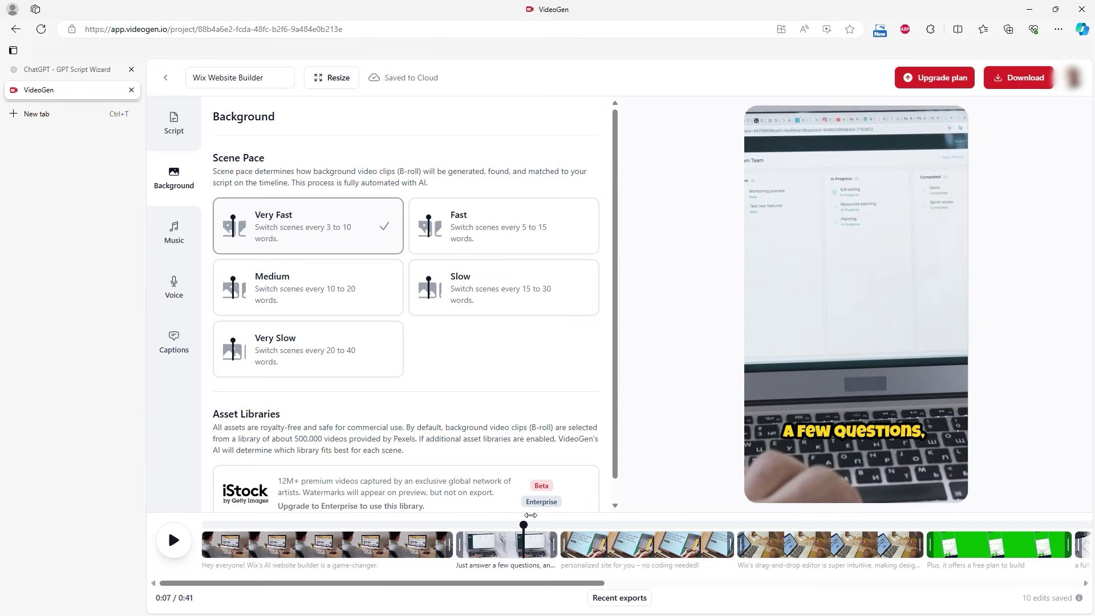
drag(484, 517, 965, 518)
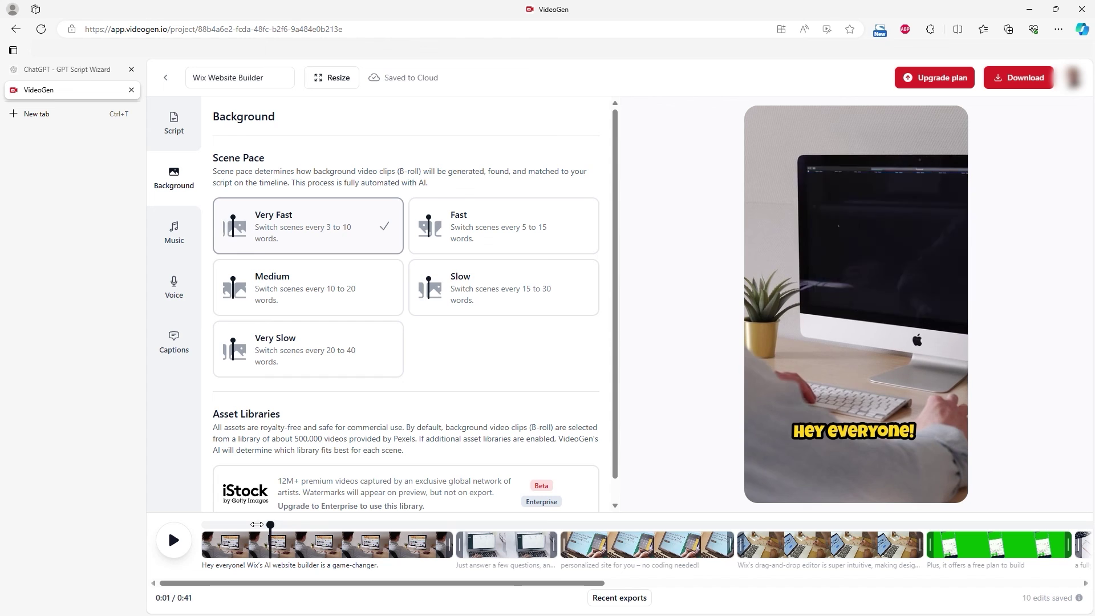
drag(257, 524, 442, 519)
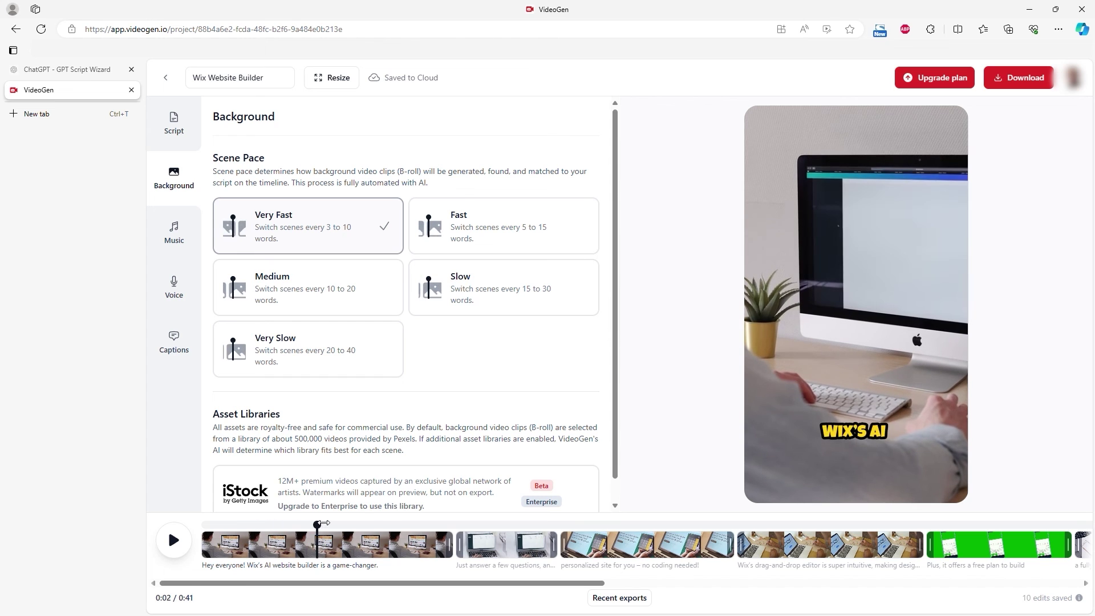